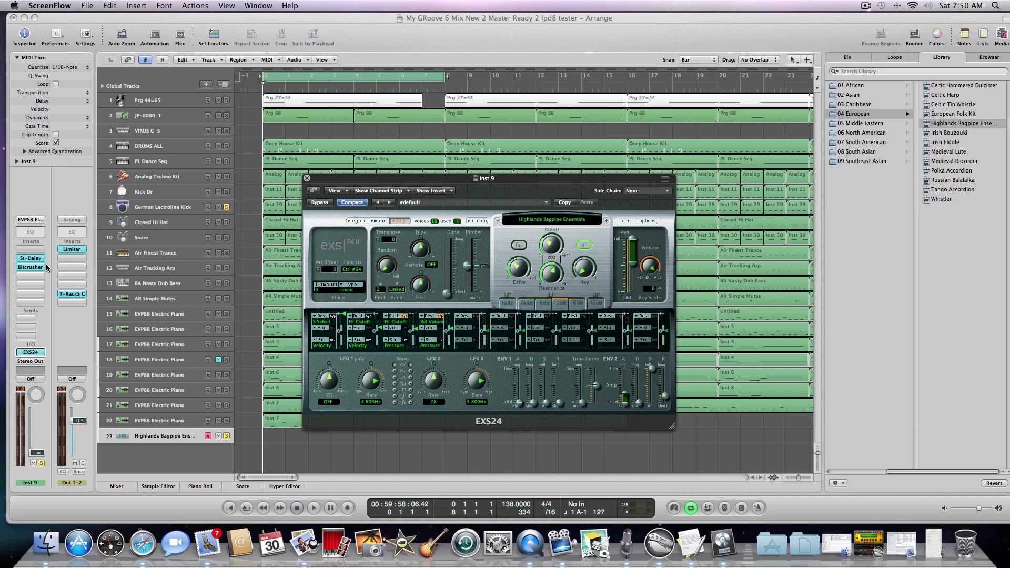
# Move the EXS24 window and raise the Inst 9 fader up from -∞ so the bagpipes are audible.
pyautogui.moveTo(413, 177); pyautogui.dragTo(427, 188)
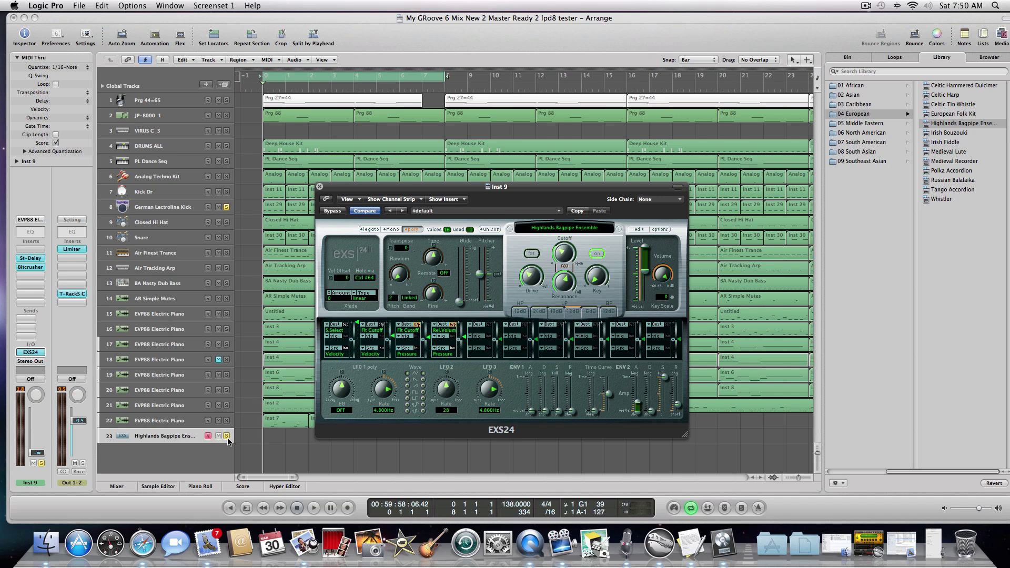
pyautogui.moveTo(36, 454); pyautogui.dragTo(37, 417)
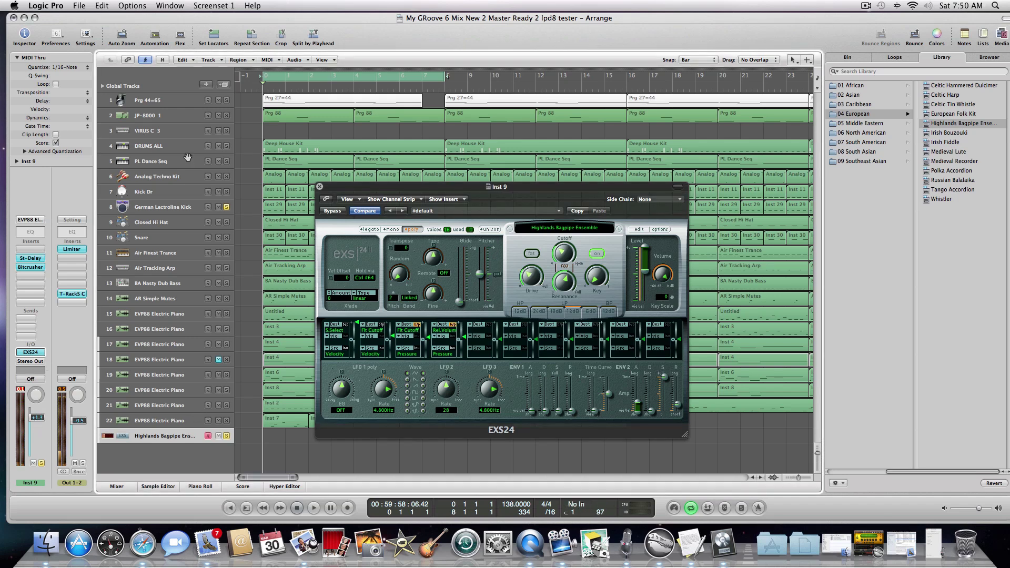
# Learn an assignment mapping the LPD8 knob (CC 6, channel 1) to the EXS24 Filter Cutoff via Preferences > Control Surfaces.
pyautogui.click(49, 6)
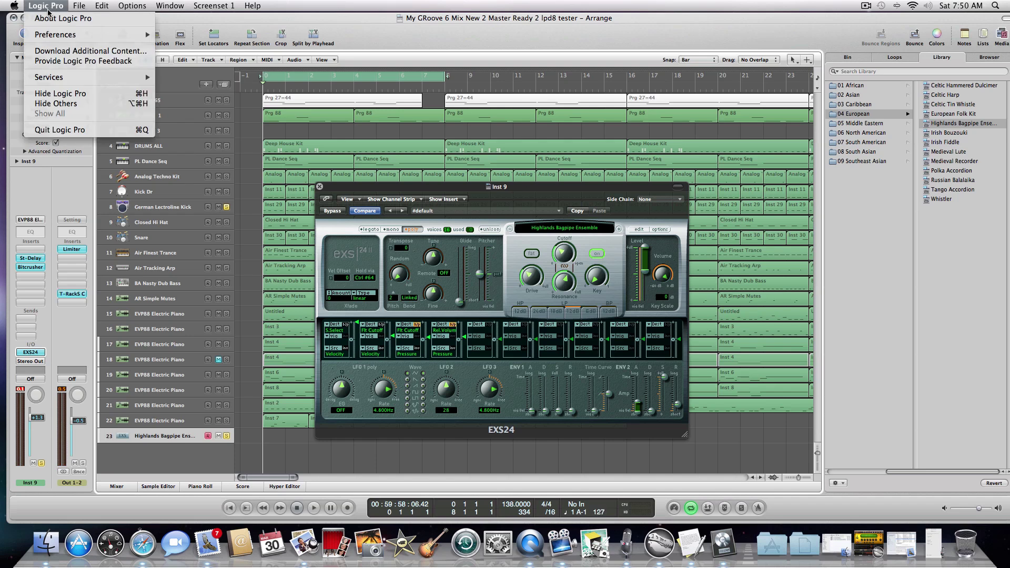
pyautogui.moveTo(56, 35)
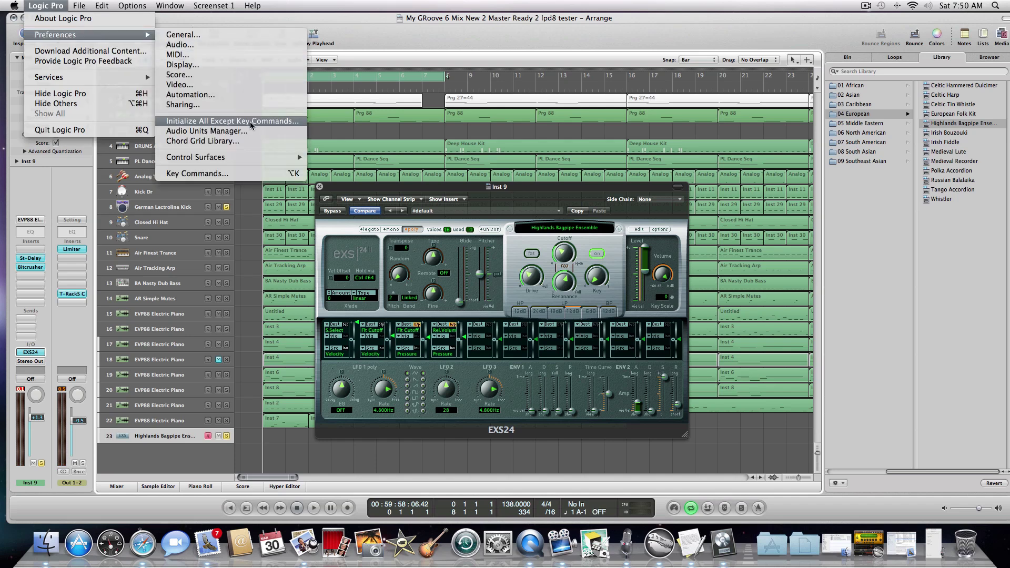
pyautogui.moveTo(240, 157)
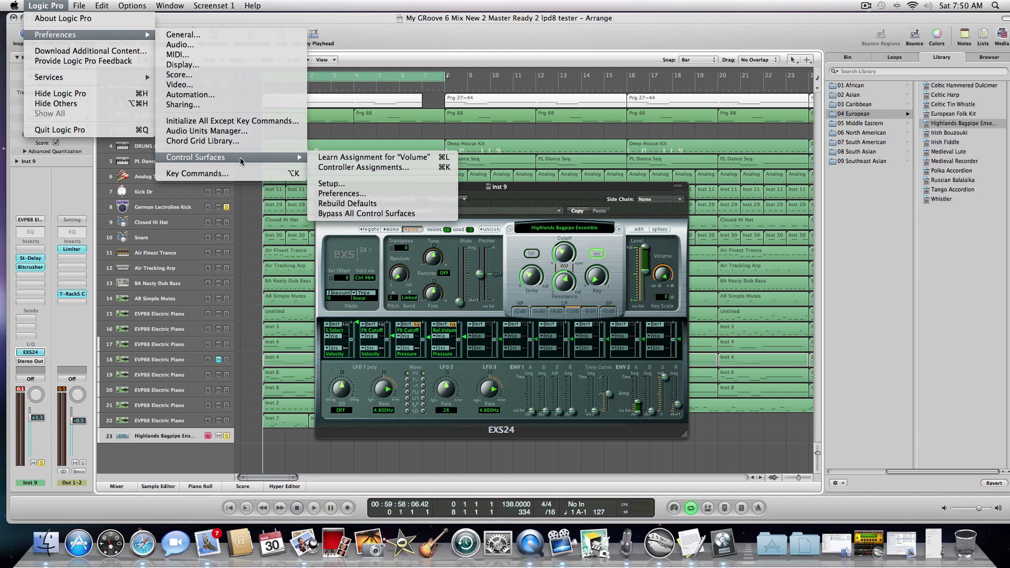
pyautogui.click(343, 158)
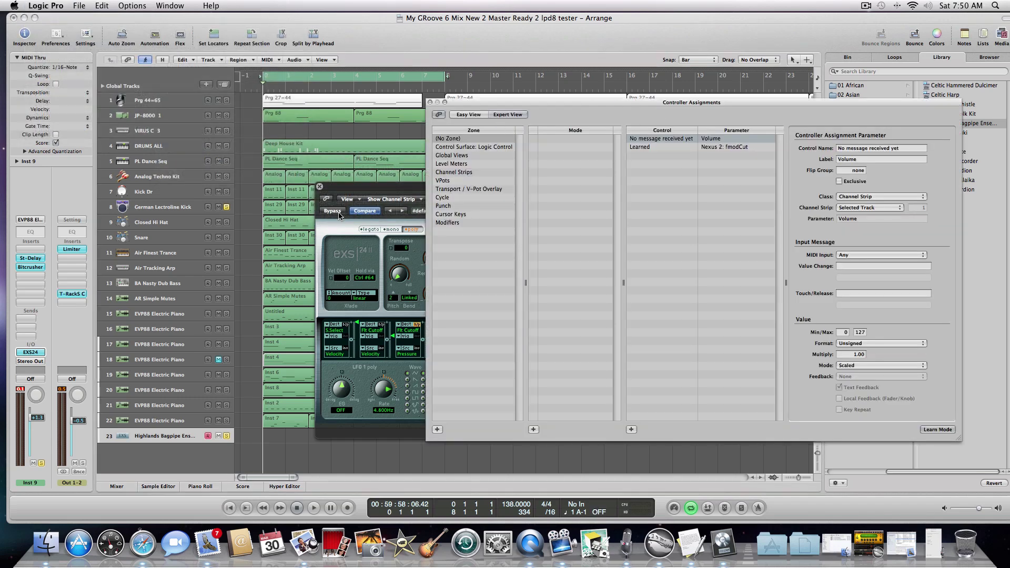
pyautogui.moveTo(373, 188); pyautogui.dragTo(101, 109)
pyautogui.moveTo(596, 102); pyautogui.dragTo(600, 103)
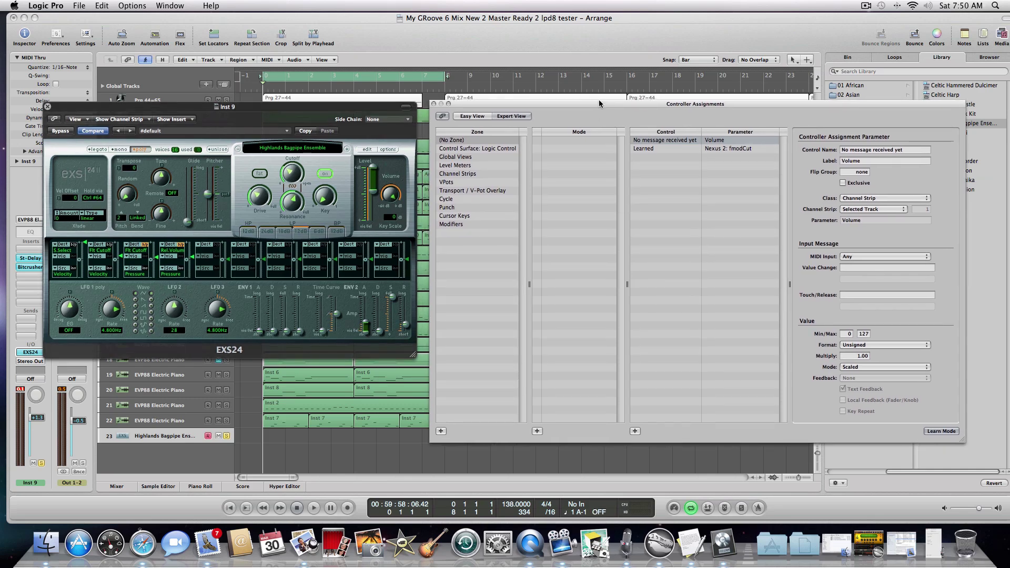
pyautogui.click(293, 174)
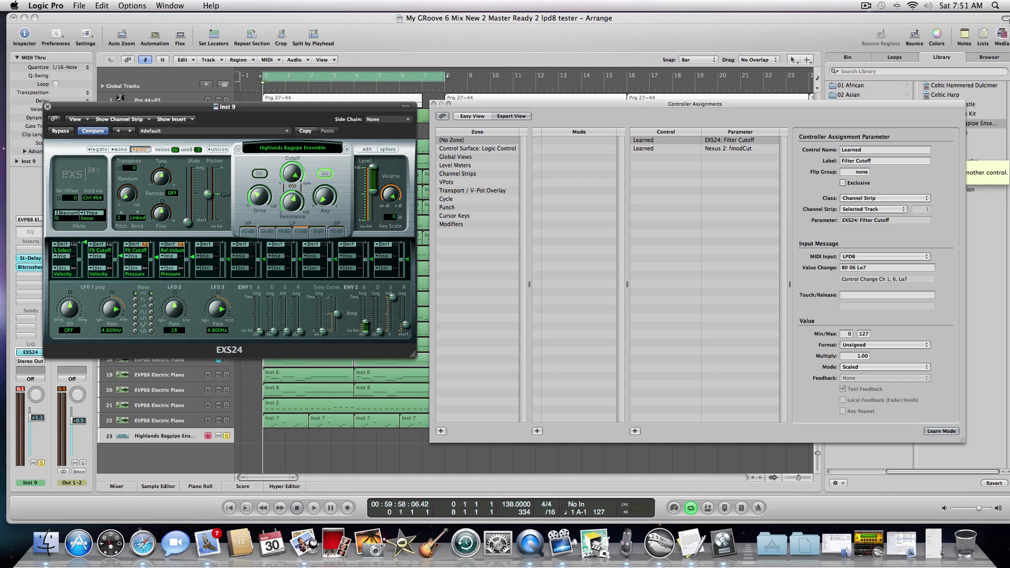
pyautogui.moveTo(869, 105); pyautogui.dragTo(896, 222)
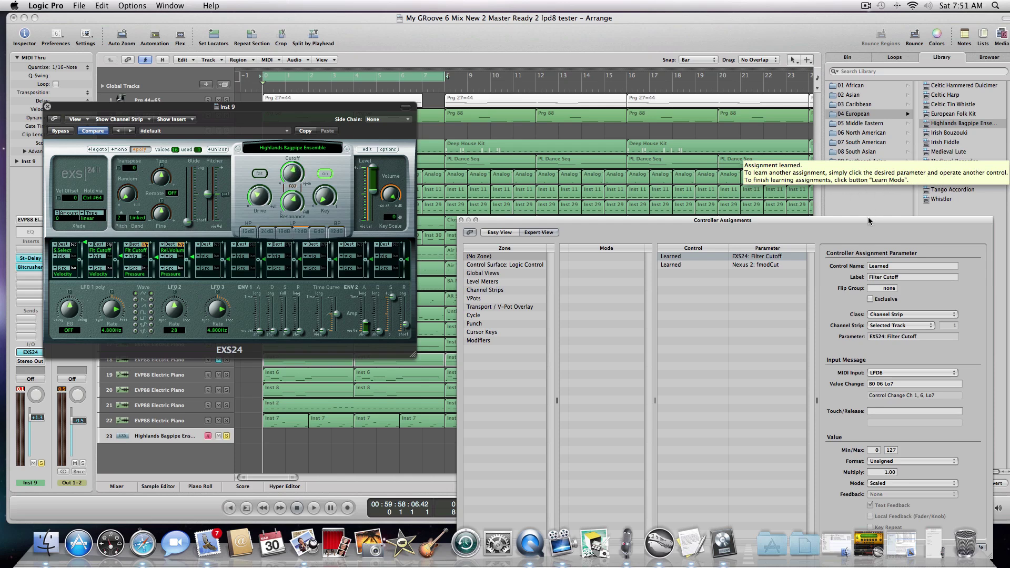
pyautogui.moveTo(868, 217); pyautogui.dragTo(855, 77)
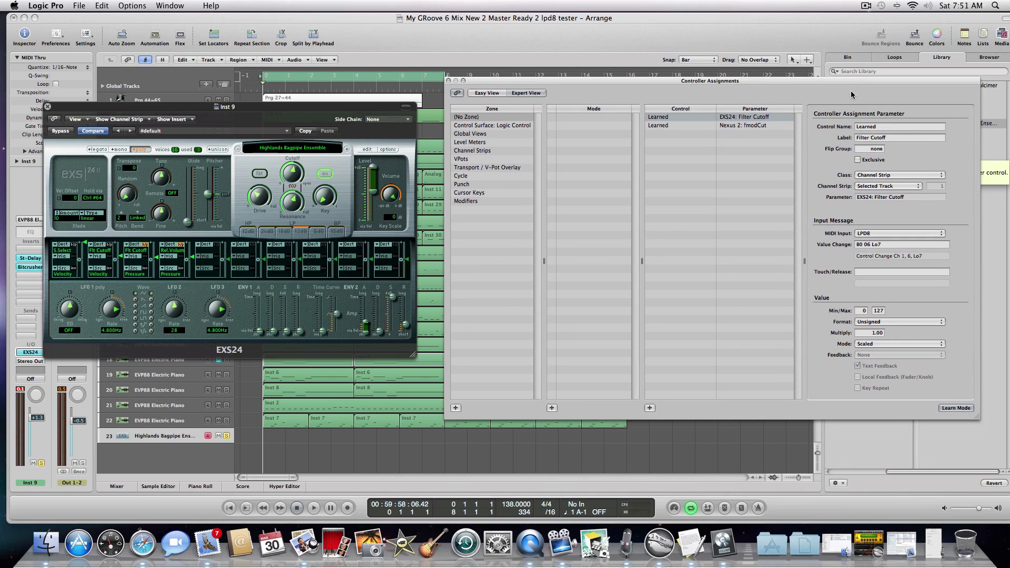
# Turn Learn Mode off and close Controller Assignments, keeping the LPD8-to-EXS24 cutoff mapping.
pyautogui.click(949, 409)
pyautogui.click(449, 81)
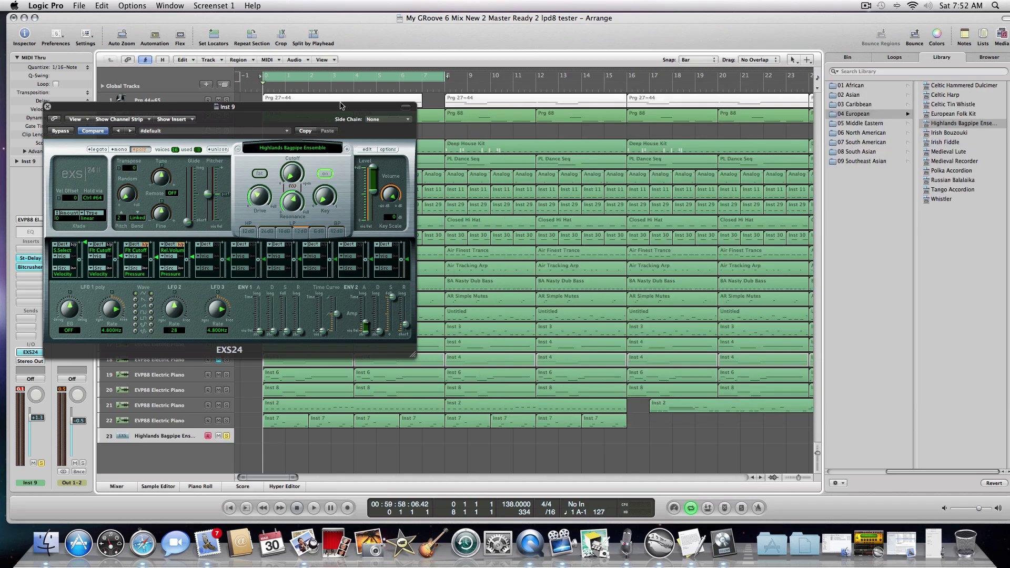
# Set Inst 9's automation mode to Latch and start recording a new bagpipe take.
pyautogui.moveTo(340, 108); pyautogui.dragTo(630, 121)
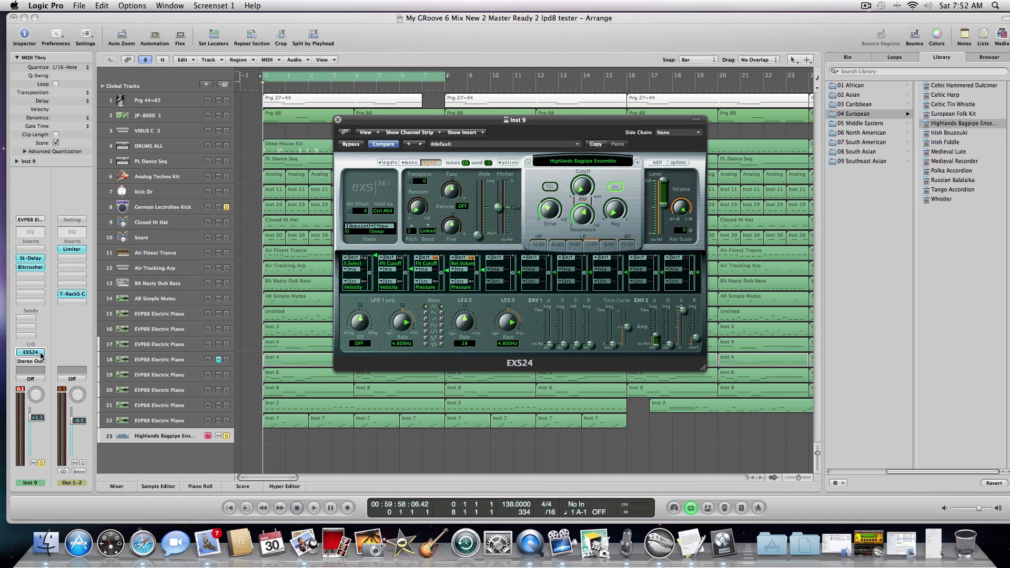
pyautogui.click(37, 379)
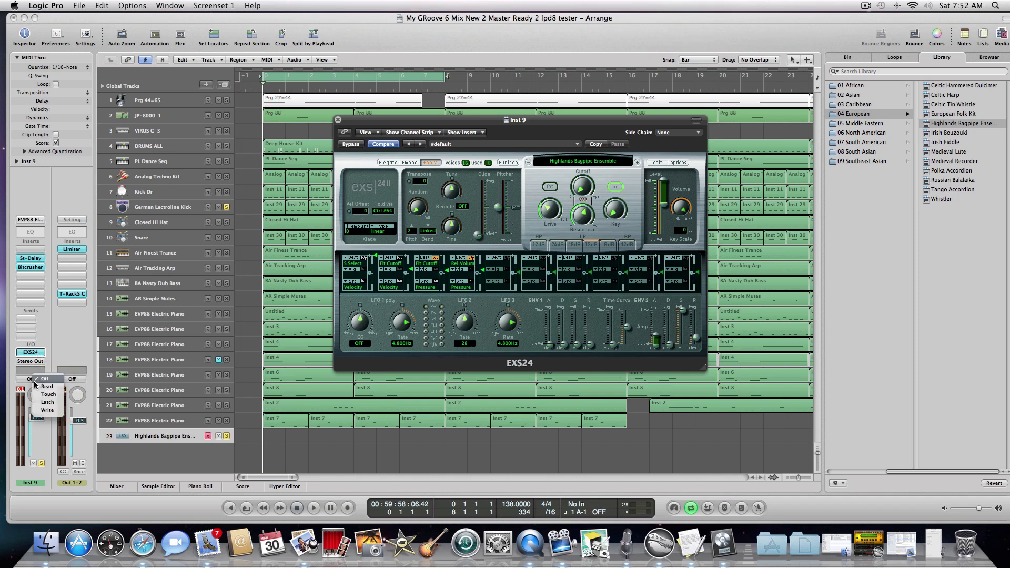
pyautogui.click(51, 403)
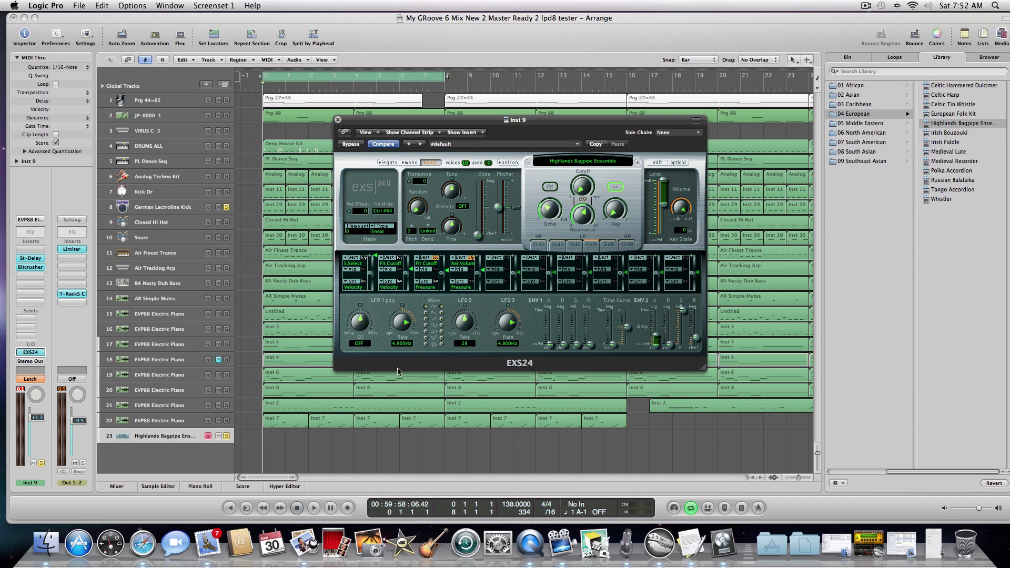
pyautogui.press('r')
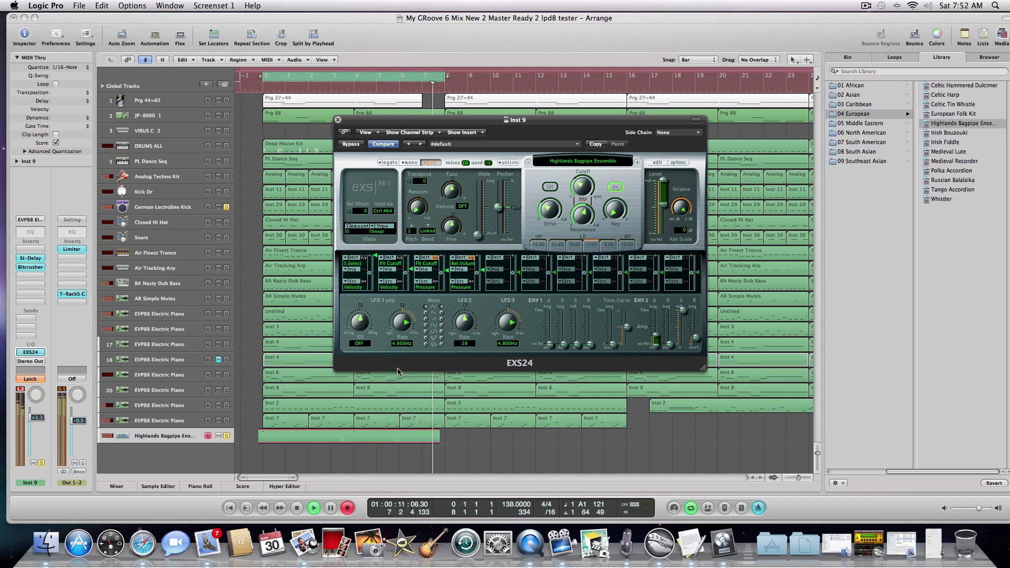
# Stop recording, play back the new bagpipe take with its cutoff automation, and lower Inst 9 slightly.
pyautogui.press('space')
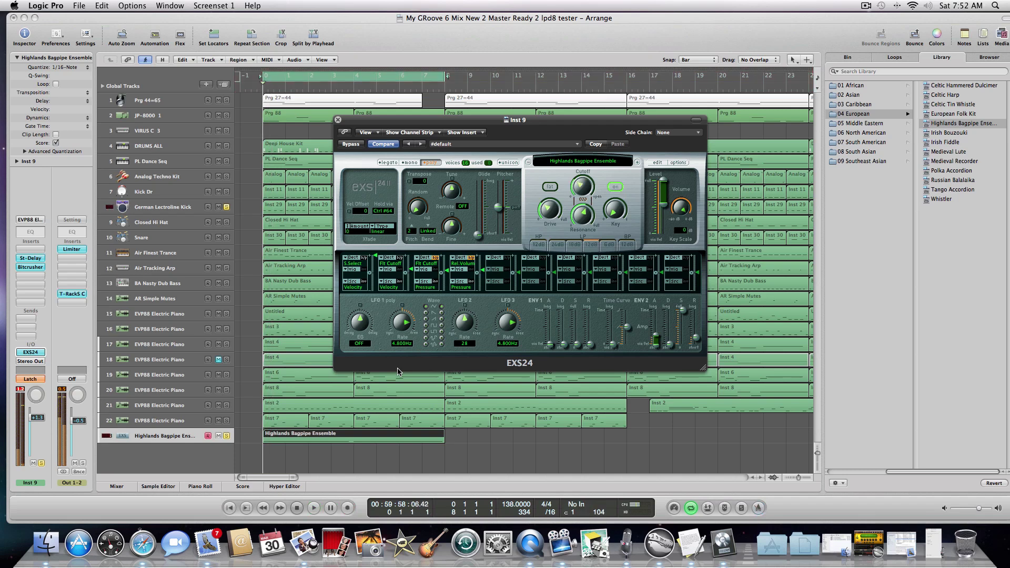
pyautogui.hotkey('shift', 'r')
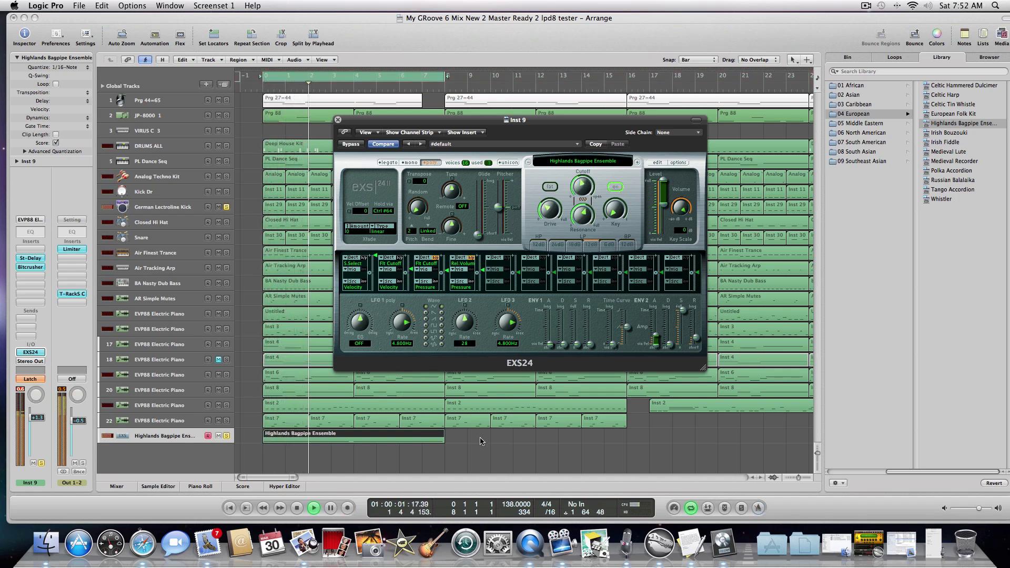
pyautogui.press('space')
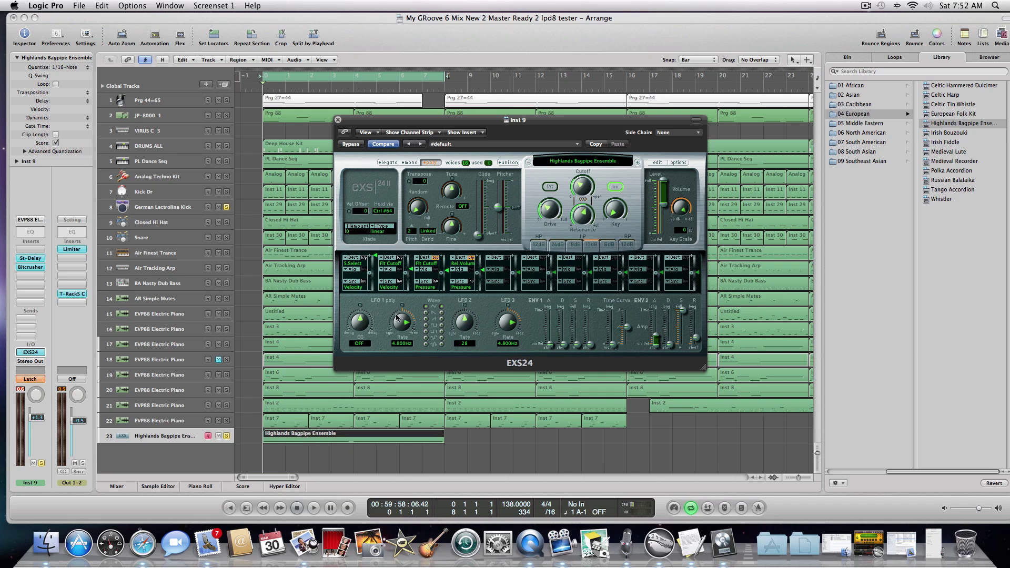
pyautogui.press('space')
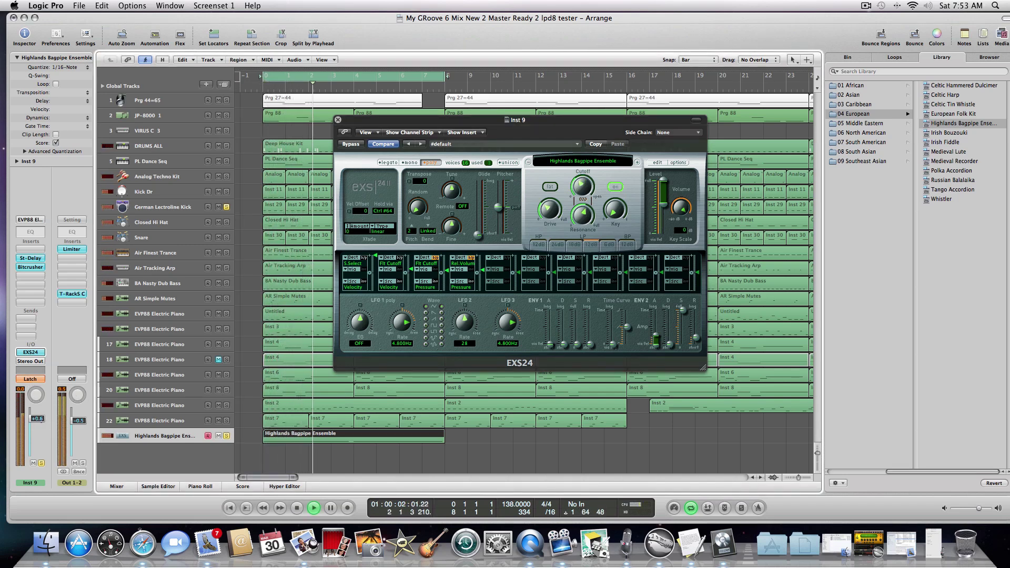
pyautogui.moveTo(40, 420); pyautogui.dragTo(40, 422)
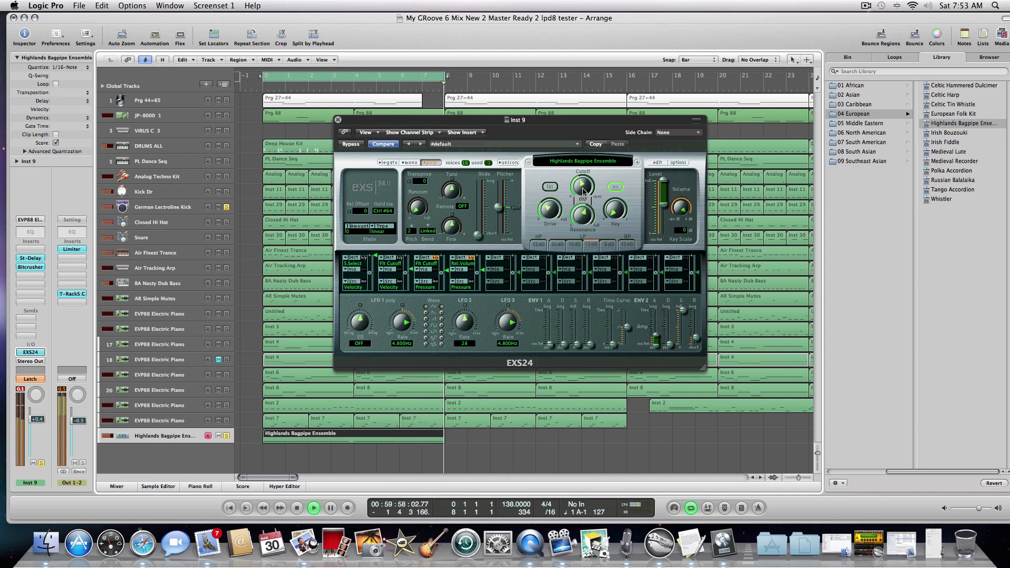
# Switch the bagpipe track's automation Off and play it to hear it without automation.
pyautogui.press('space')
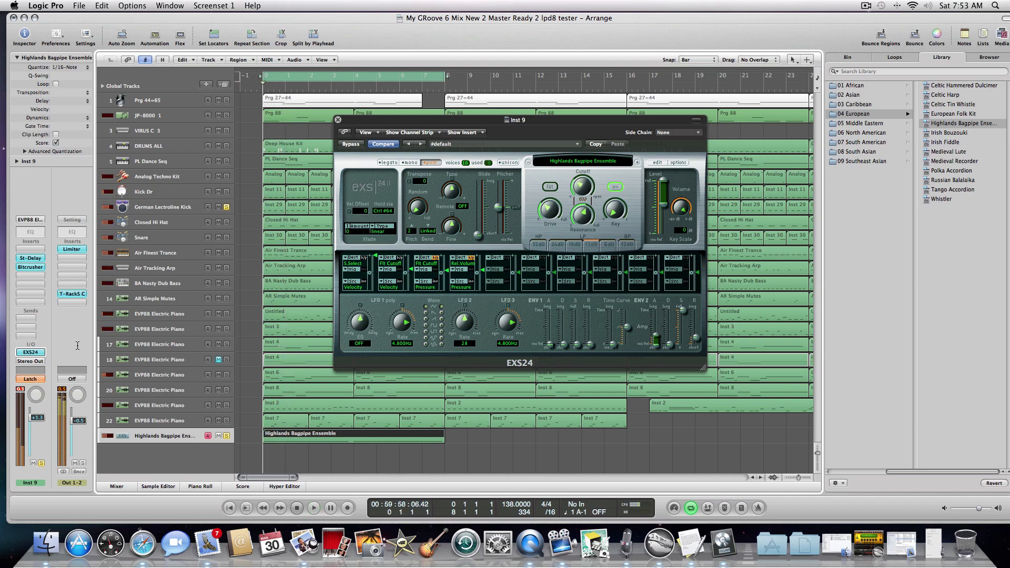
pyautogui.click(36, 379)
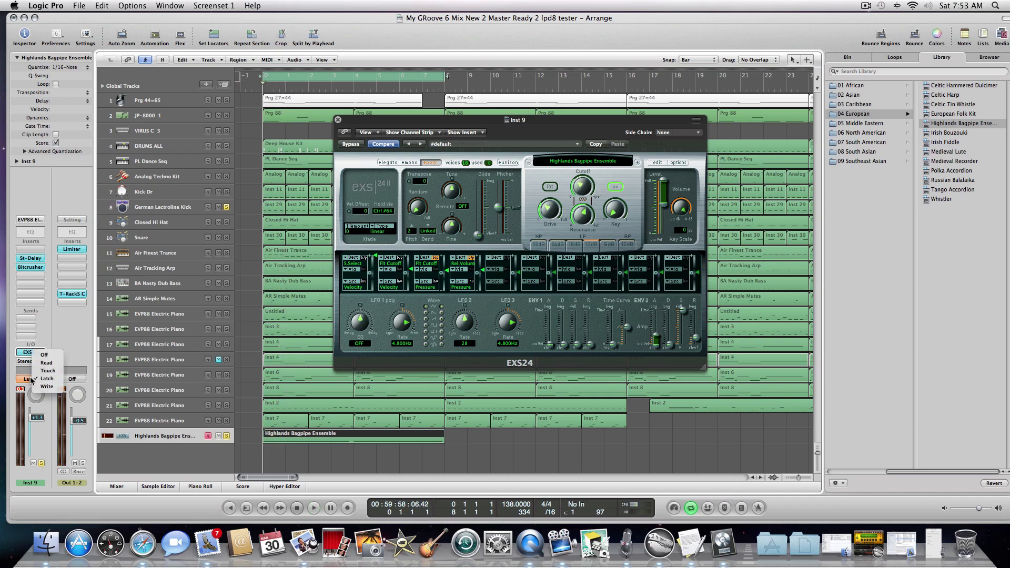
pyautogui.click(59, 357)
pyautogui.press('space')
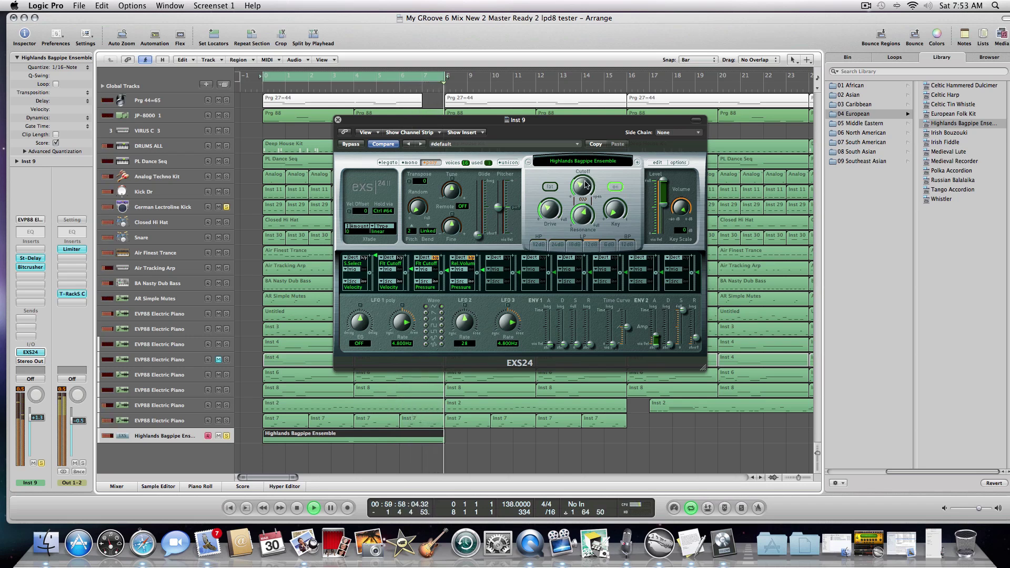
# Set the bagpipe track's automation back to Latch and play the arrangement again.
pyautogui.press('space')
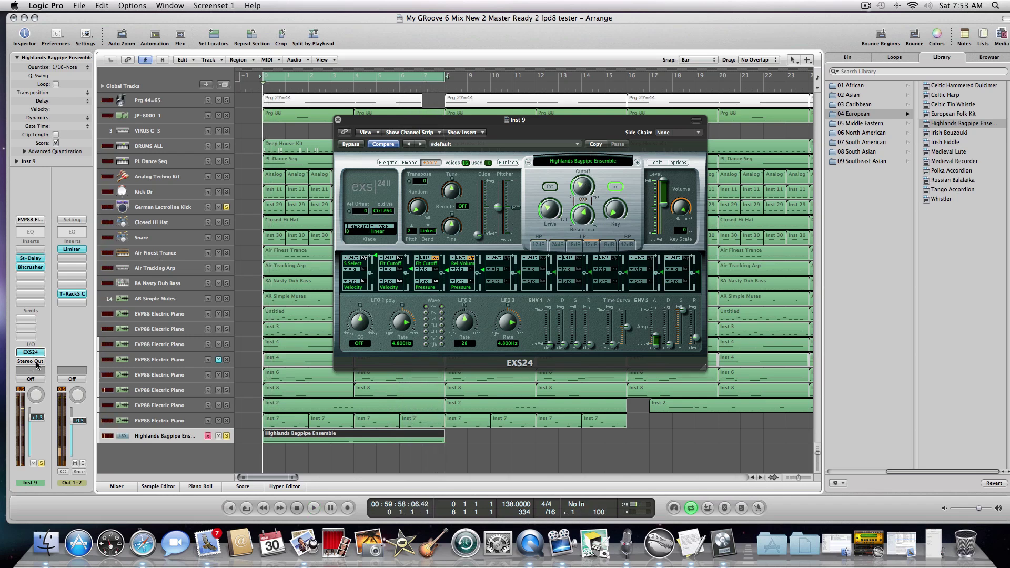
pyautogui.click(35, 380)
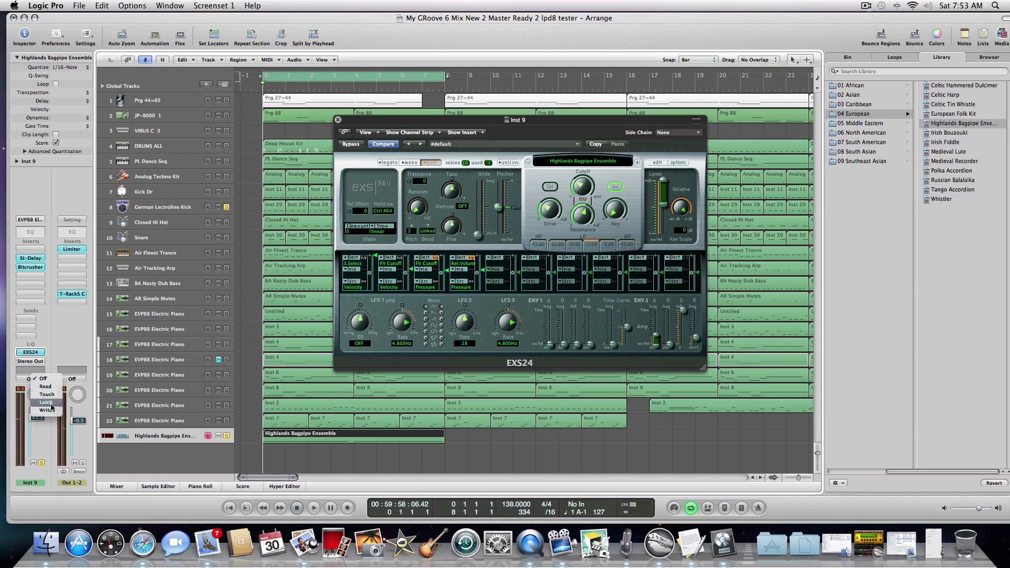
pyautogui.click(47, 403)
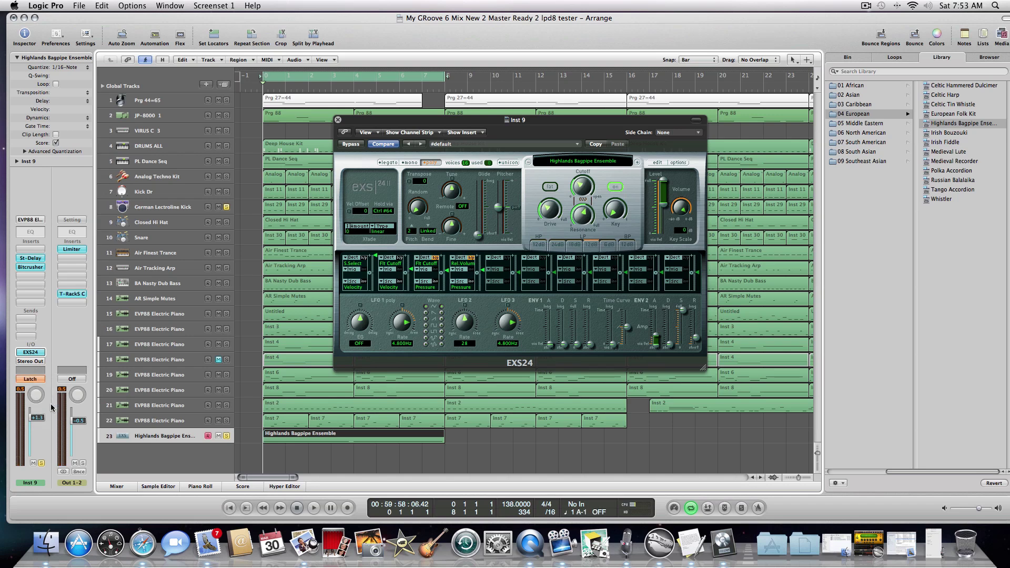
pyautogui.press('space')
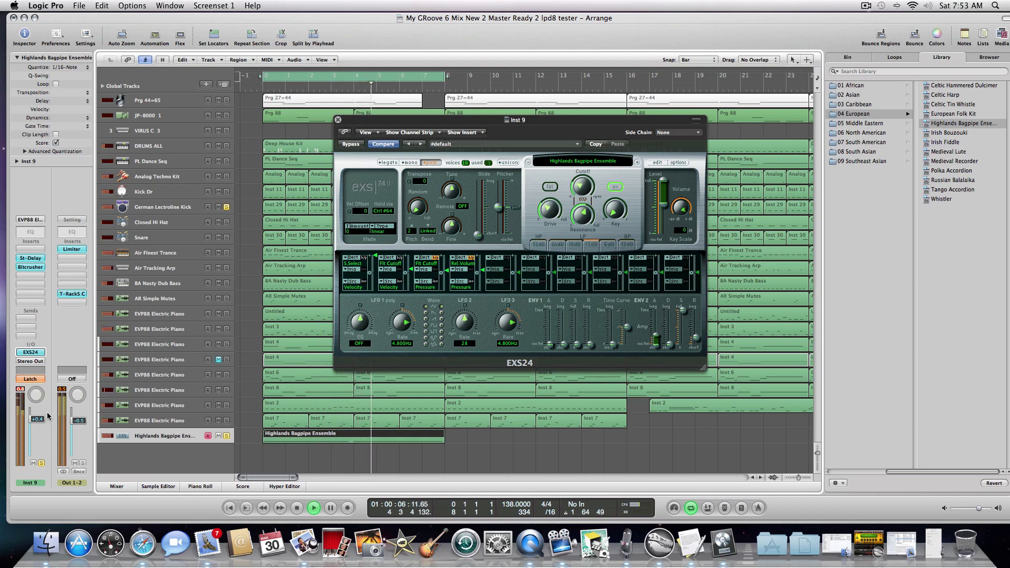
# Stop playback at bar 1 and move the EXS24 window down and to the left.
pyautogui.click(298, 508)
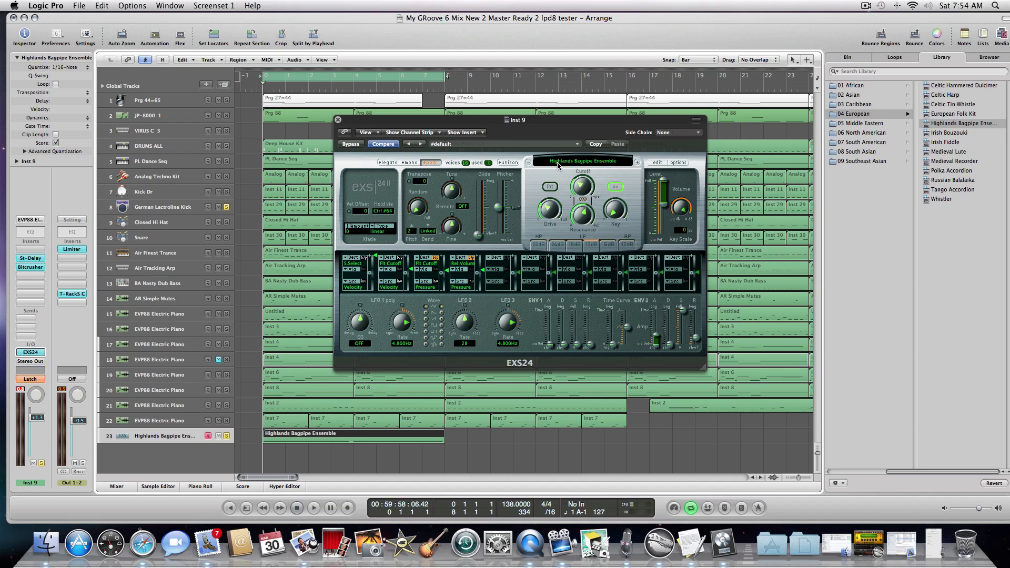
pyautogui.moveTo(543, 122); pyautogui.dragTo(511, 157)
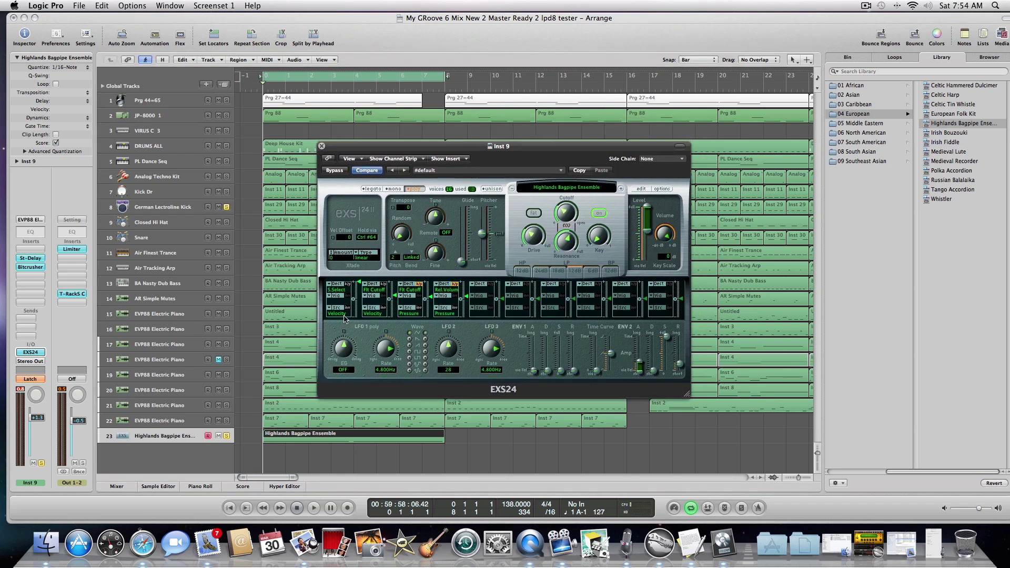
# Select and unmute the EVP88 Electric Piano track 18 and open its Nexus 2 instrument.
pyautogui.click(179, 359)
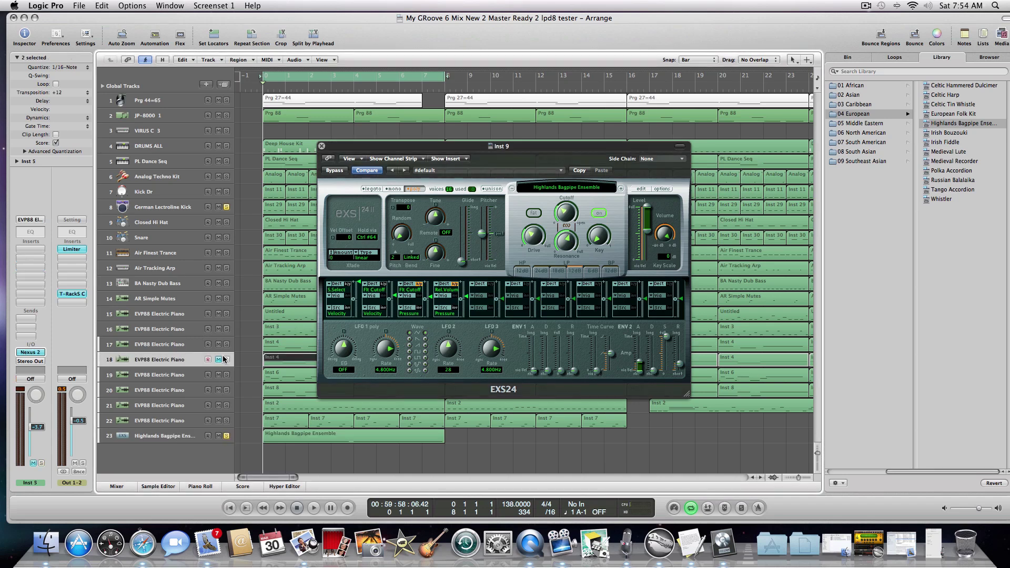
pyautogui.click(219, 360)
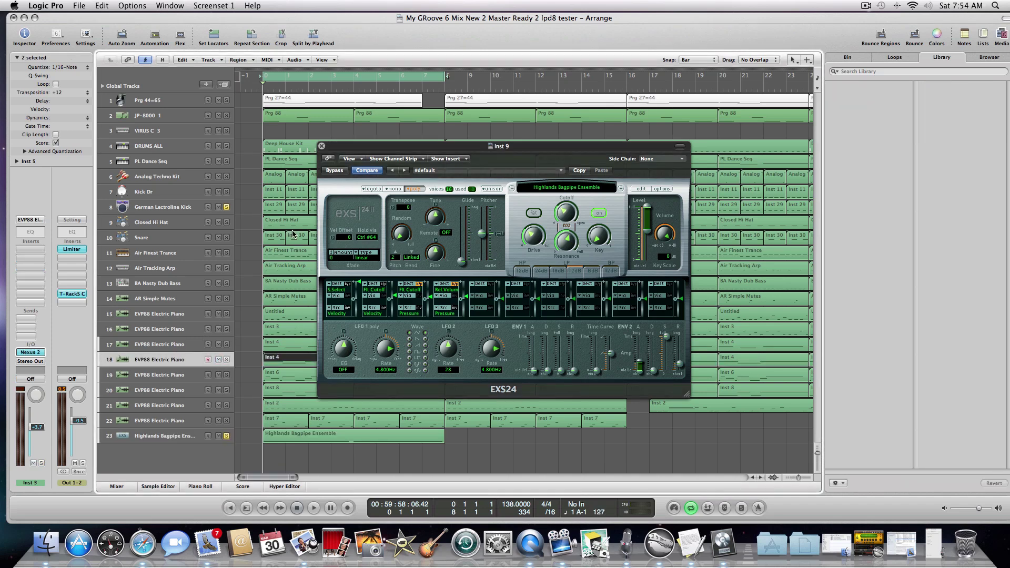
pyautogui.click(27, 353)
pyautogui.moveTo(508, 168); pyautogui.dragTo(415, 139)
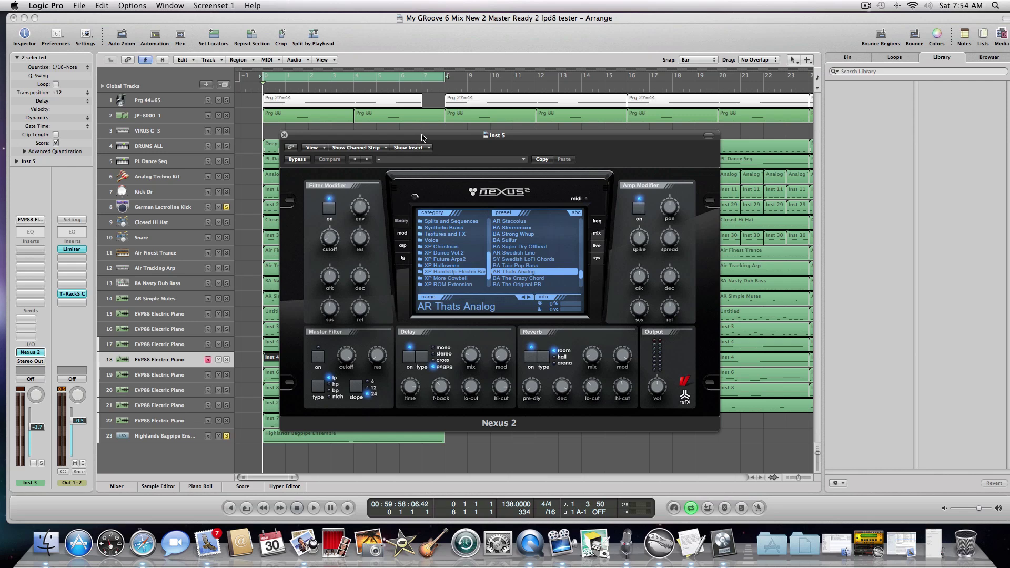
# Play the arrangement to hear the Nexus 2 AR Thats Analog preset, then stop.
pyautogui.moveTo(326, 241)
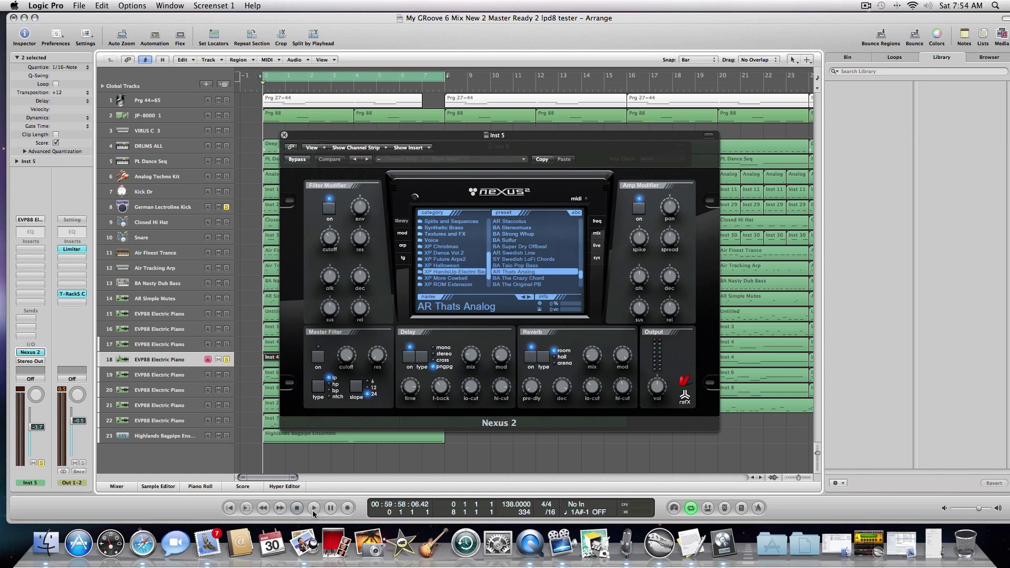
pyautogui.click(313, 509)
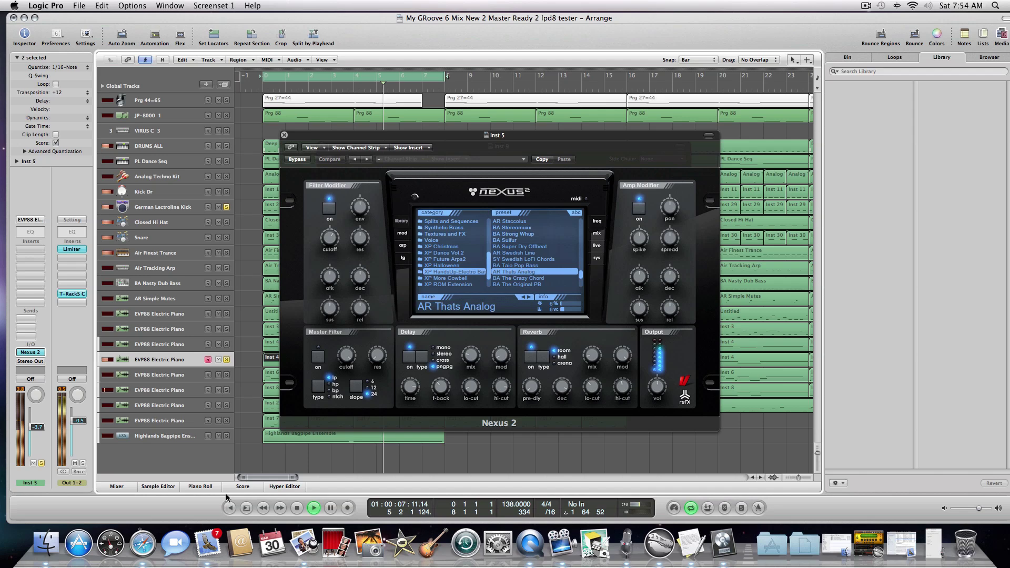
pyautogui.click(296, 508)
# Put the Nexus 2 track in Latch, record, and sweep its Filter Modifier cutoff up to 127.
pyautogui.click(296, 508)
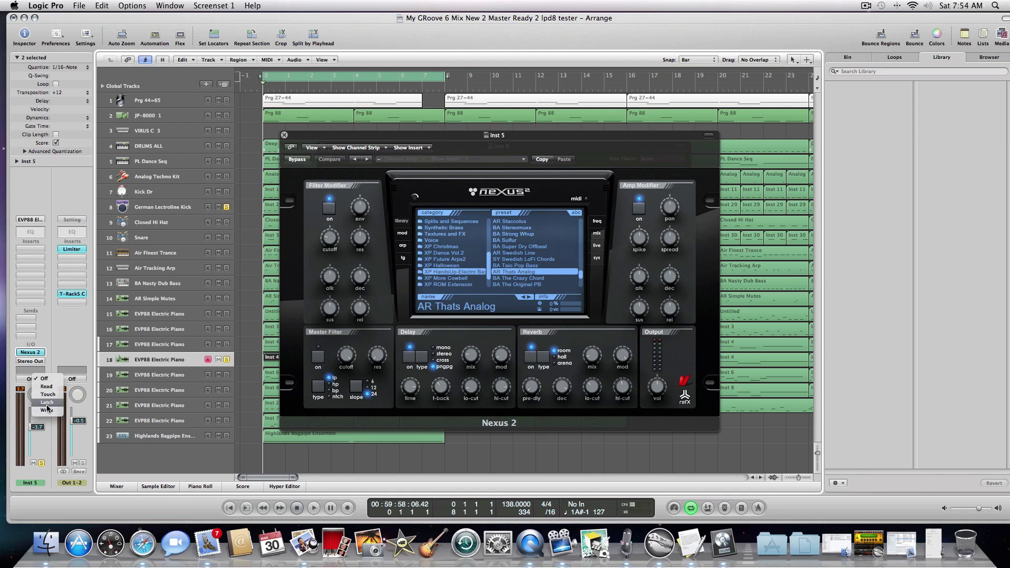
pyautogui.press('ctrl+super+l')
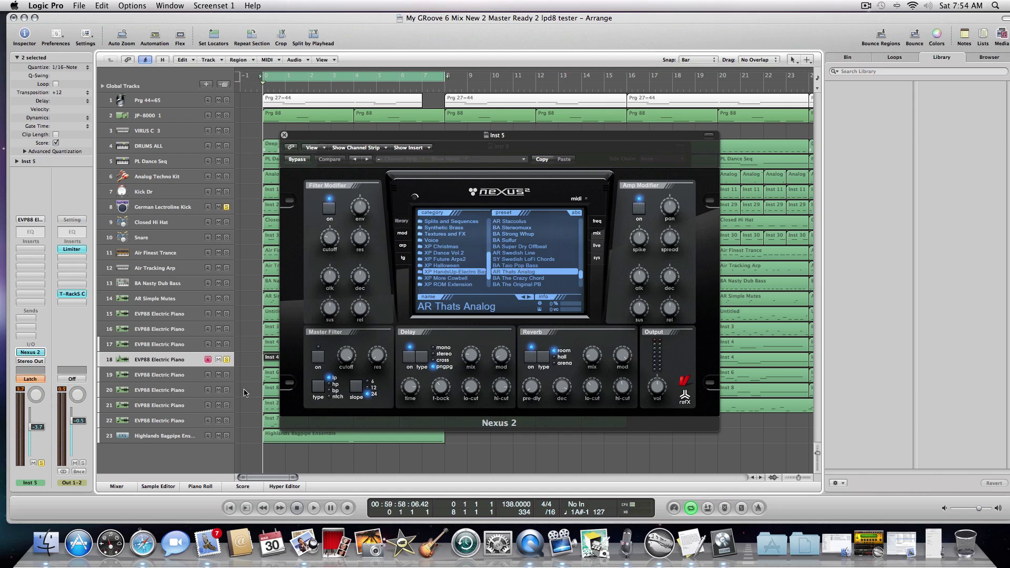
pyautogui.click(348, 506)
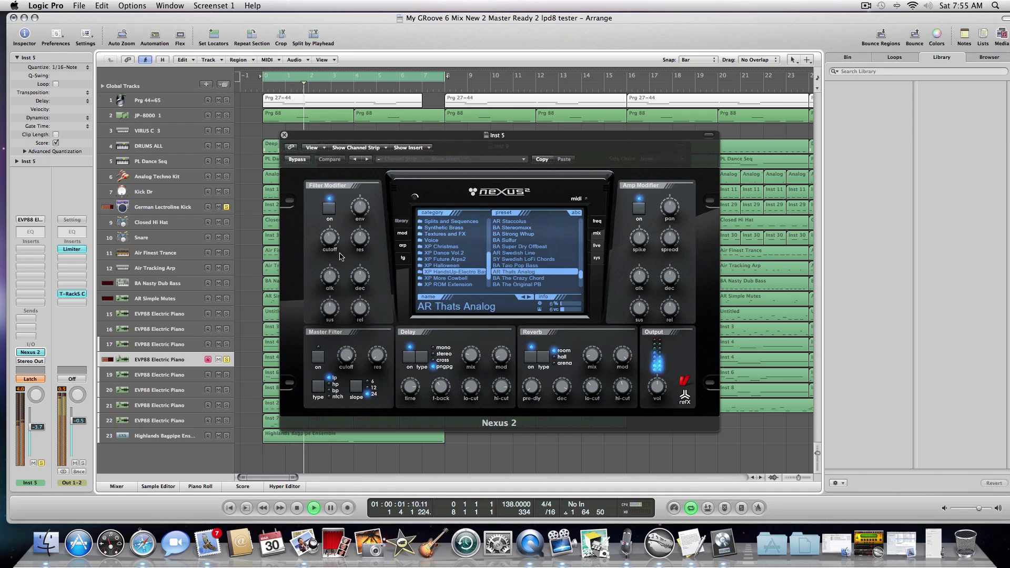
pyautogui.moveTo(339, 257); pyautogui.dragTo(333, 242)
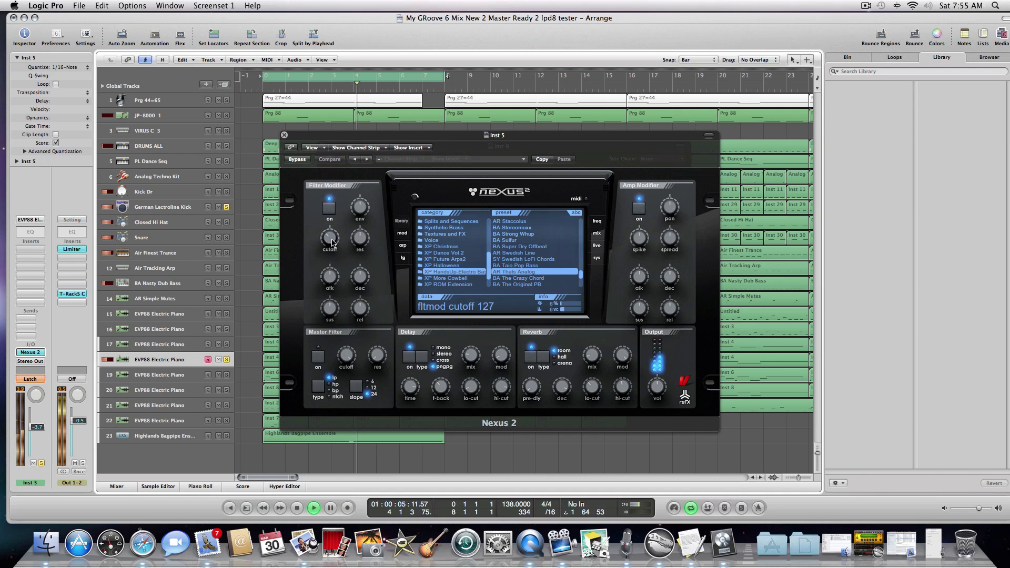